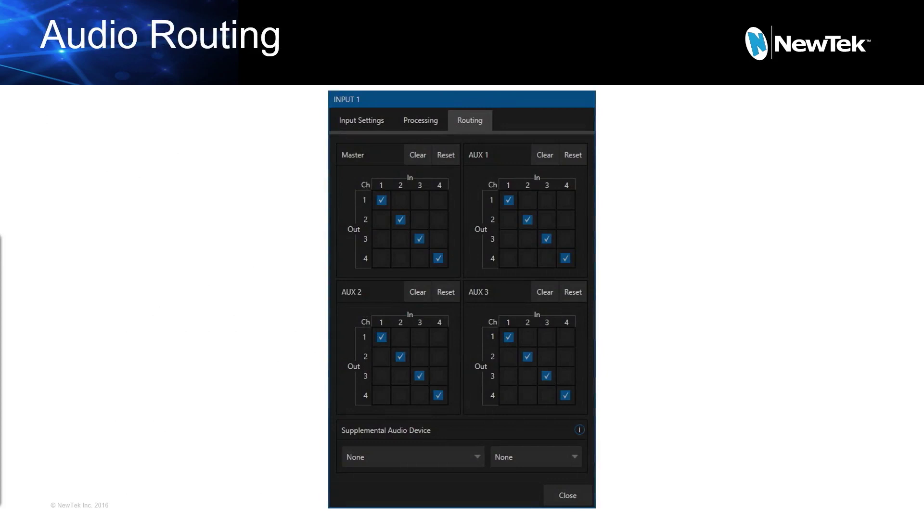
Advance the slide animation to reveal the '4 Mixes' label with arrows to Master, AUX 1, AUX 2 and AUX 3
key(Right)
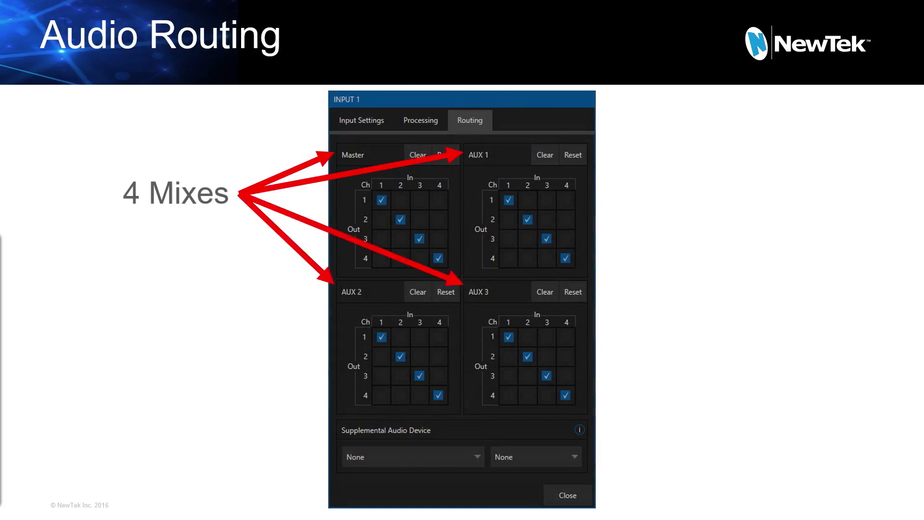
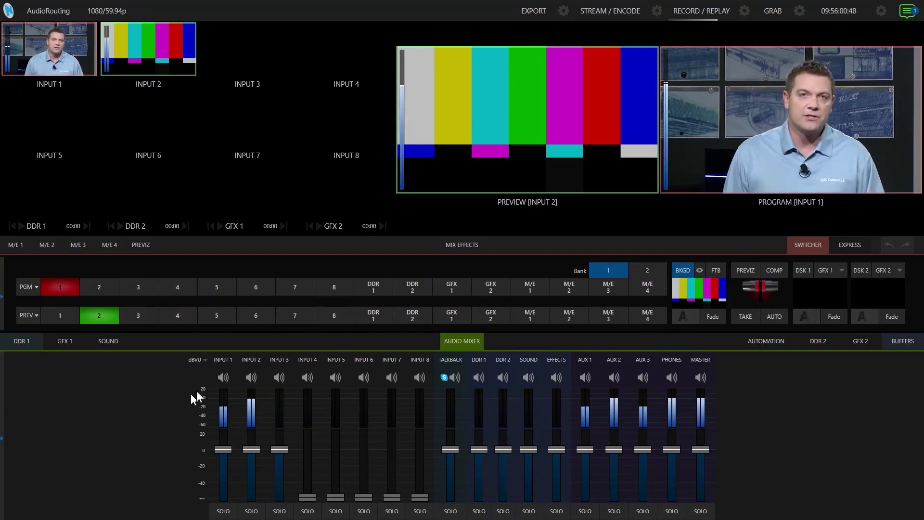
Bring up INPUT 1's audio Routing tab showing the Master and AUX 1–3 channel grids
click(223, 361)
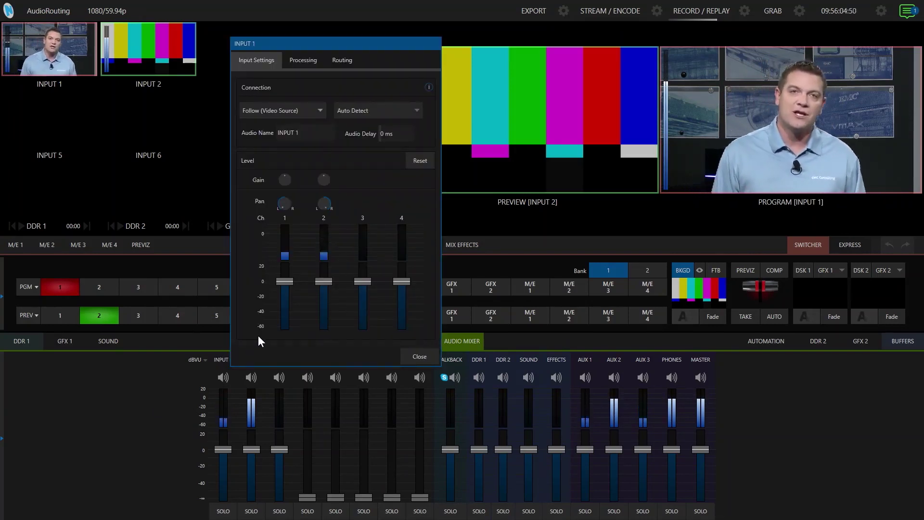
click(341, 60)
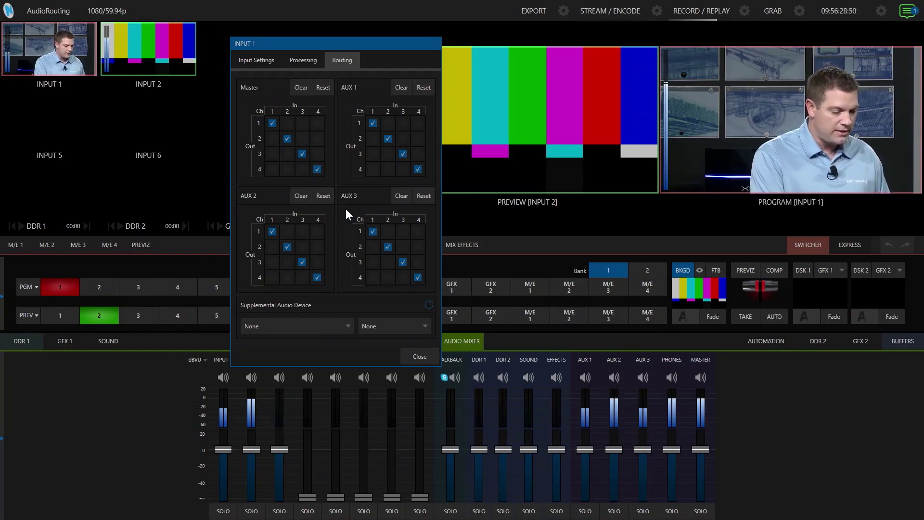
Clear INPUT 1's AUX 2 and AUX 3 routing, then try straight and cross routing of channels 1–2 into AUX 2
click(299, 197)
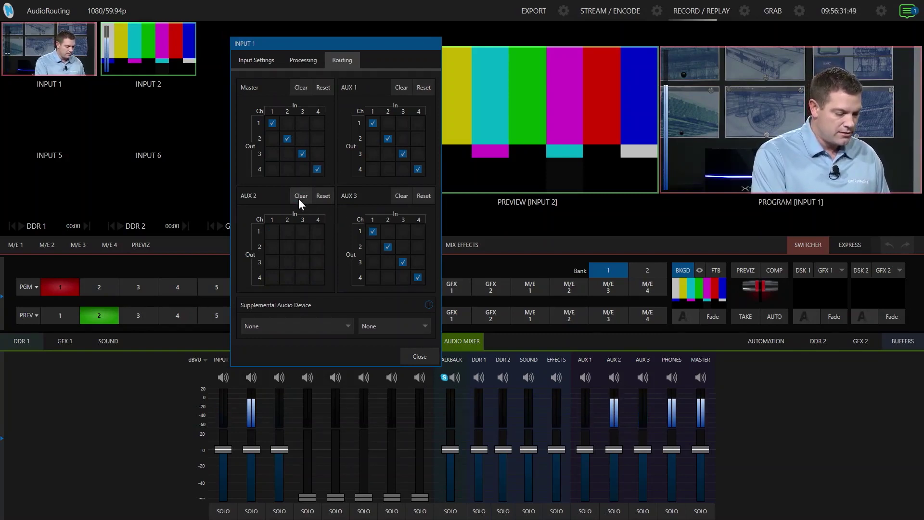
click(403, 197)
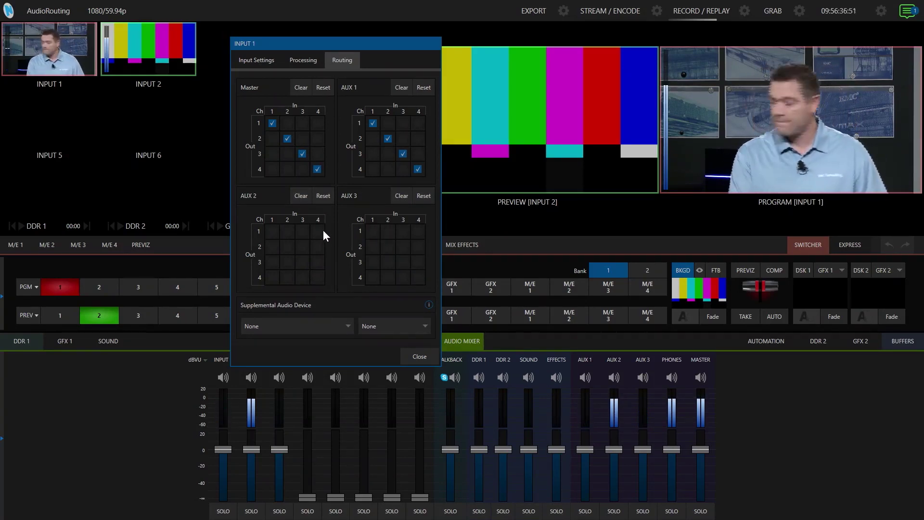
click(272, 231)
click(287, 247)
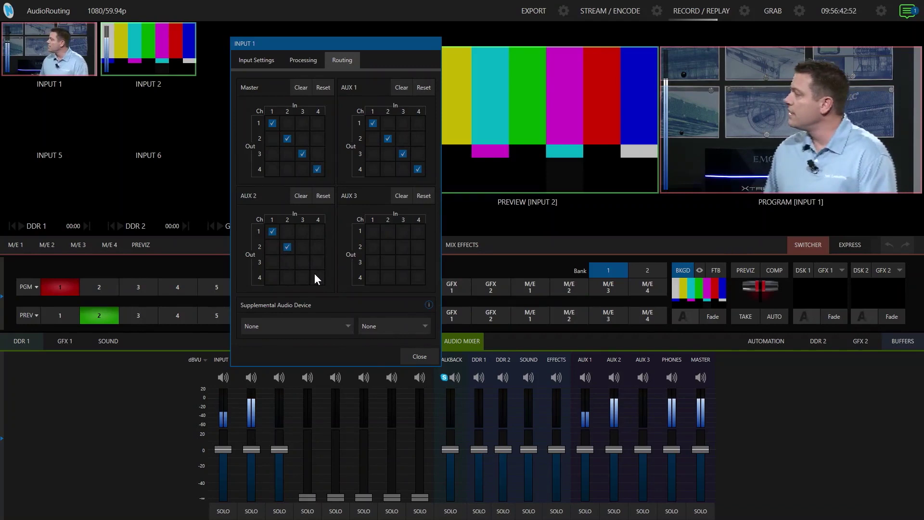
click(272, 232)
click(287, 247)
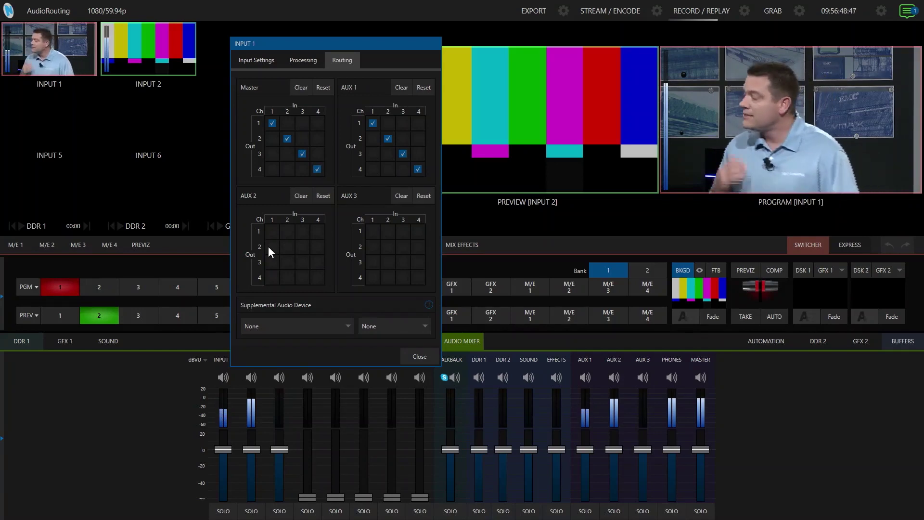
click(272, 247)
click(287, 232)
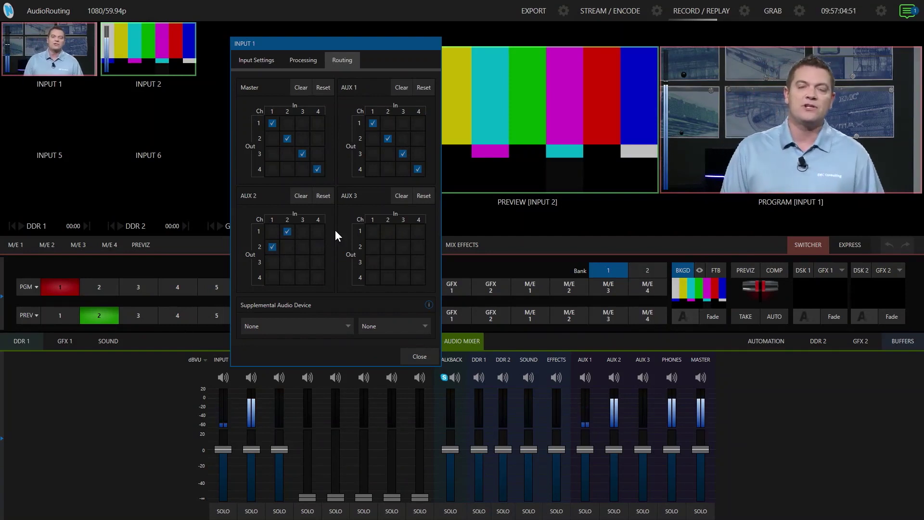
Remove the AUX 2 cross-routing and route channels 1–4 straight through into AUX 2
click(287, 233)
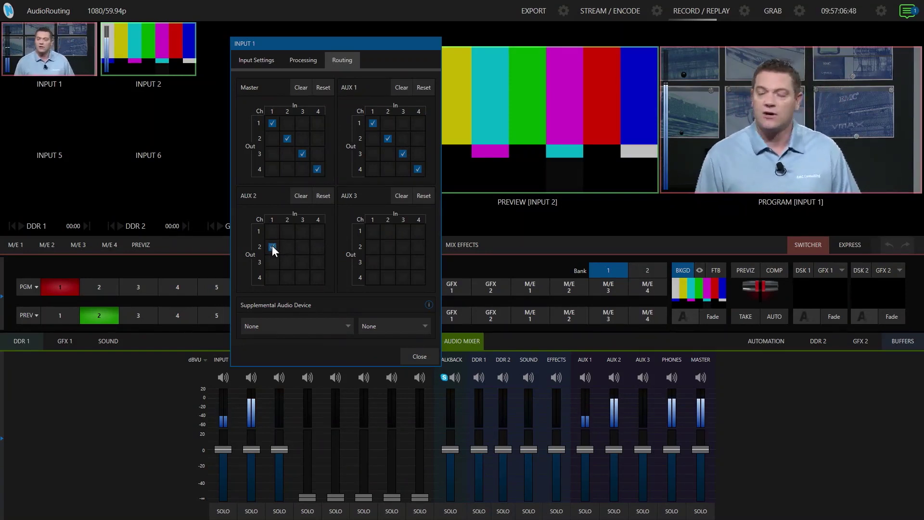
click(273, 247)
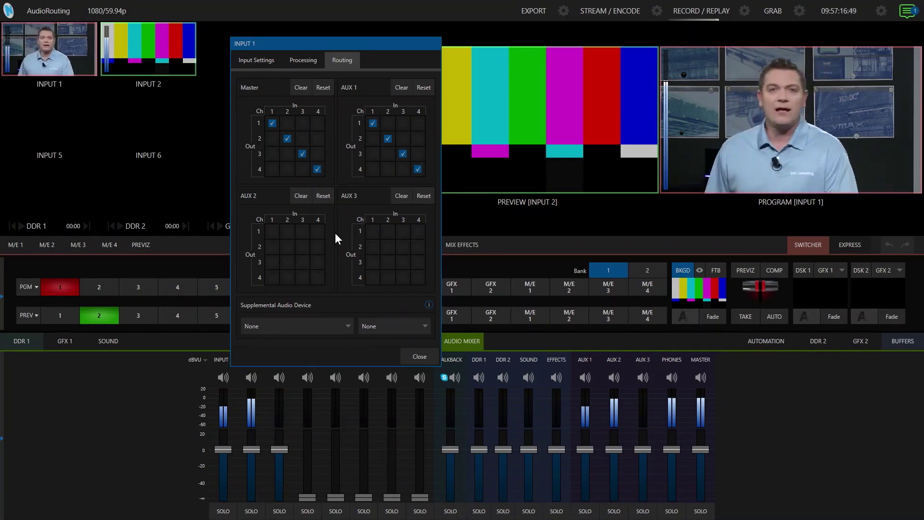
click(272, 232)
click(287, 247)
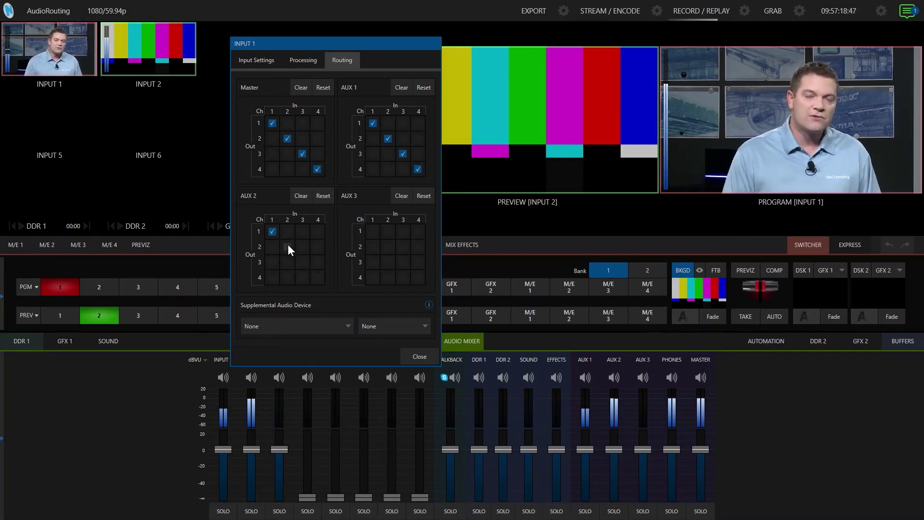
click(302, 262)
click(318, 278)
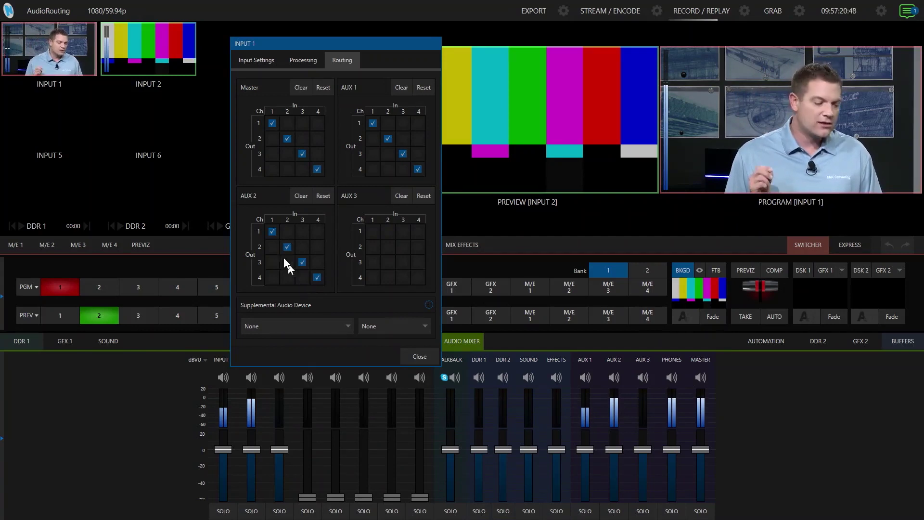
Uncheck all four AUX 2 channel routings and close the INPUT 1 settings
click(272, 231)
click(287, 247)
click(302, 262)
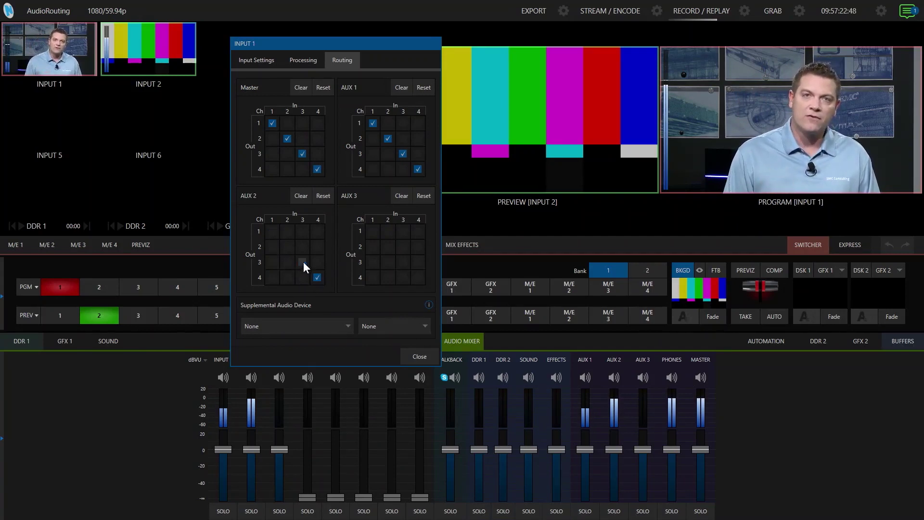
click(317, 277)
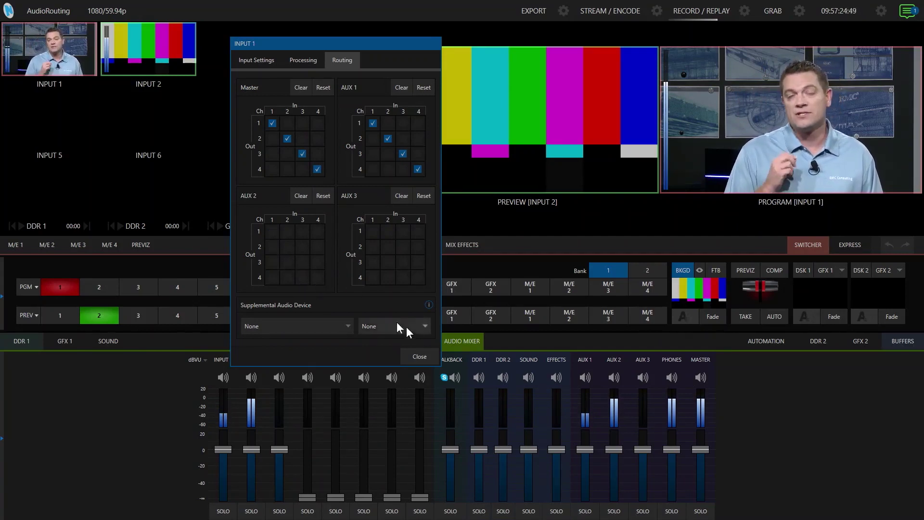
click(415, 358)
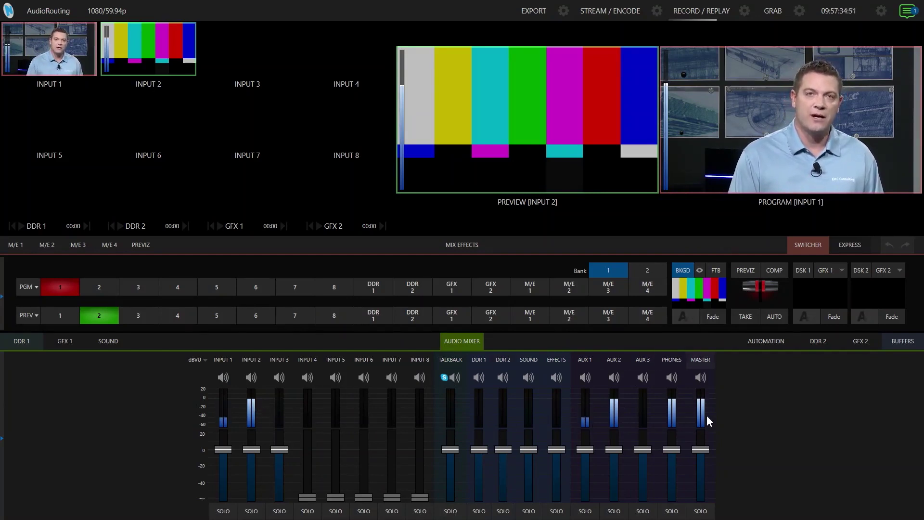
mouse_move(698, 436)
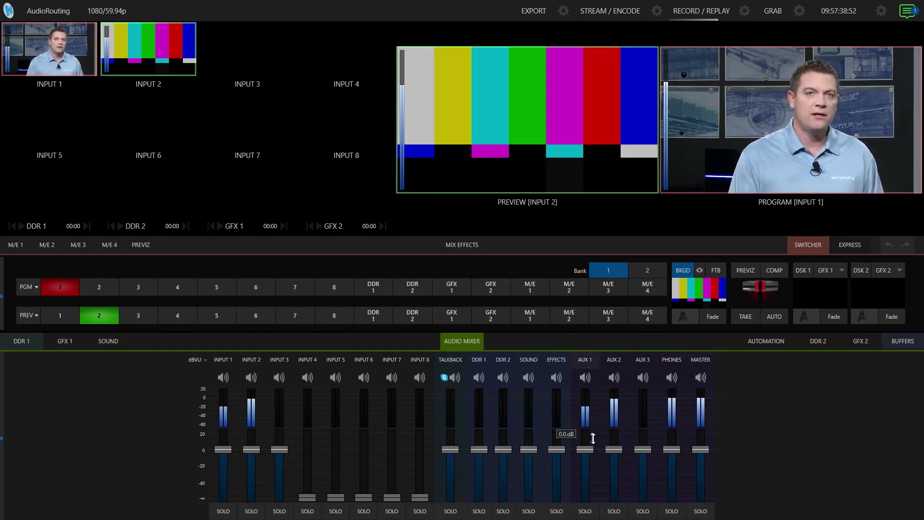
mouse_move(581, 433)
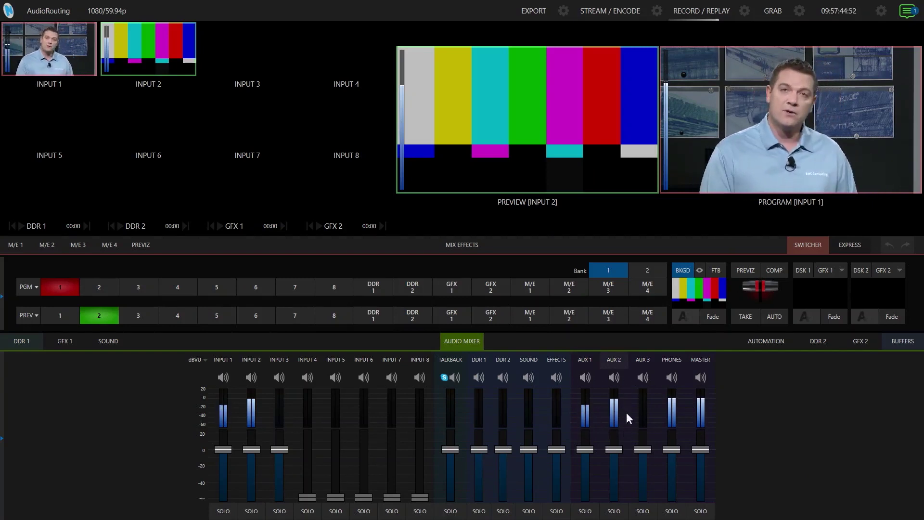
click(251, 360)
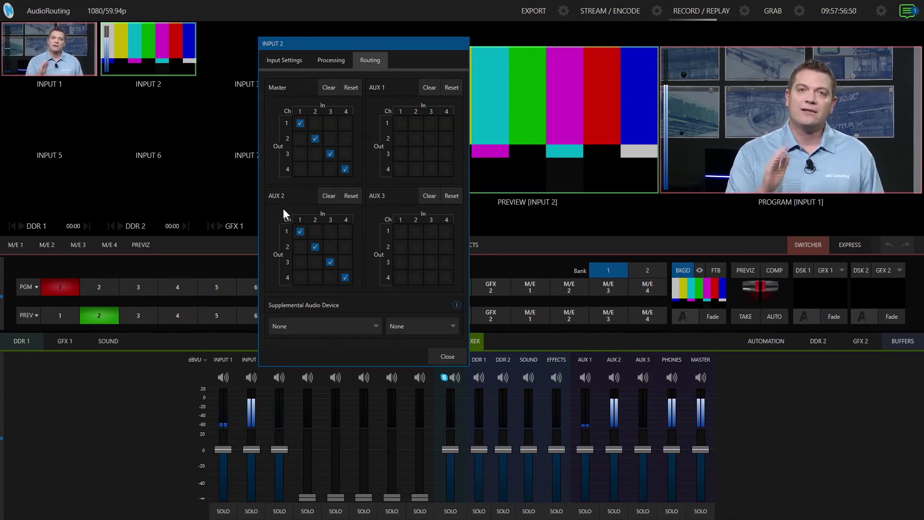
click(443, 356)
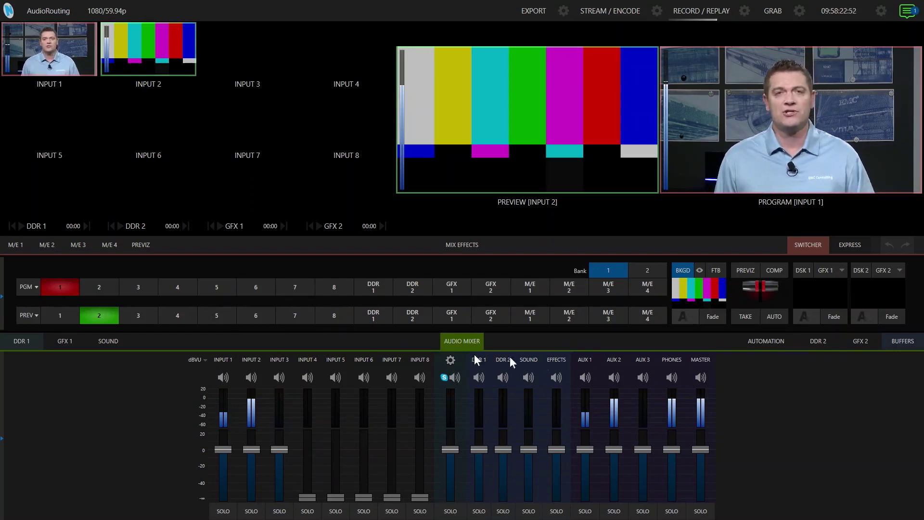
Lower PHONES to about -10 dB, solo INPUT 1, then switch the solo to INPUT 2
mouse_move(672, 450)
mouse_down()
mouse_move(677, 489)
mouse_move(680, 461)
mouse_up()
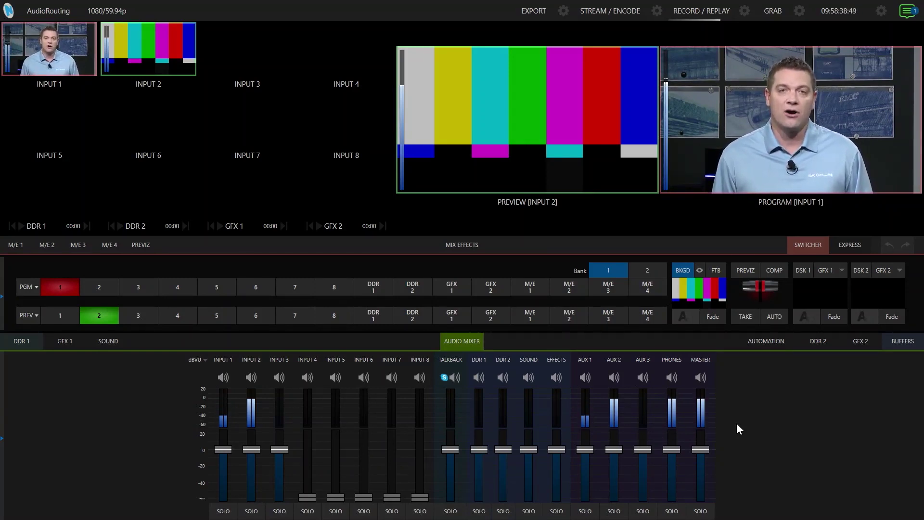
click(229, 509)
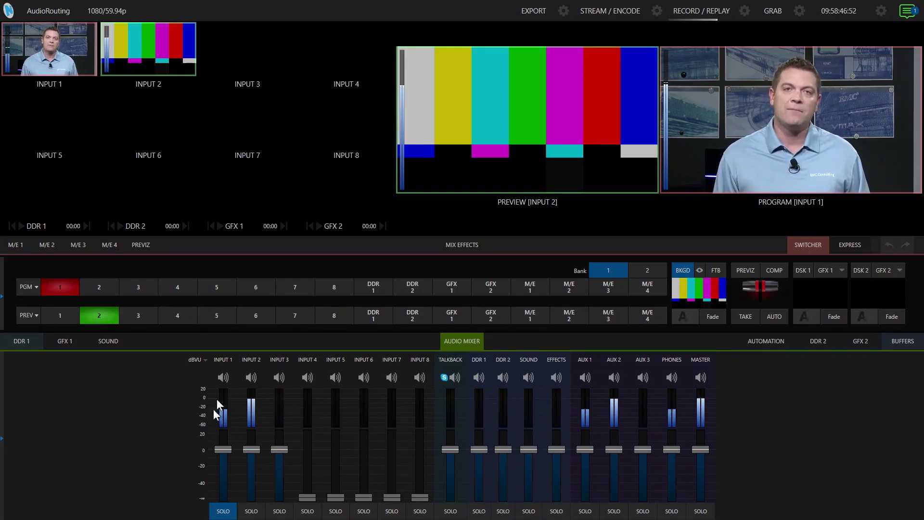
click(225, 513)
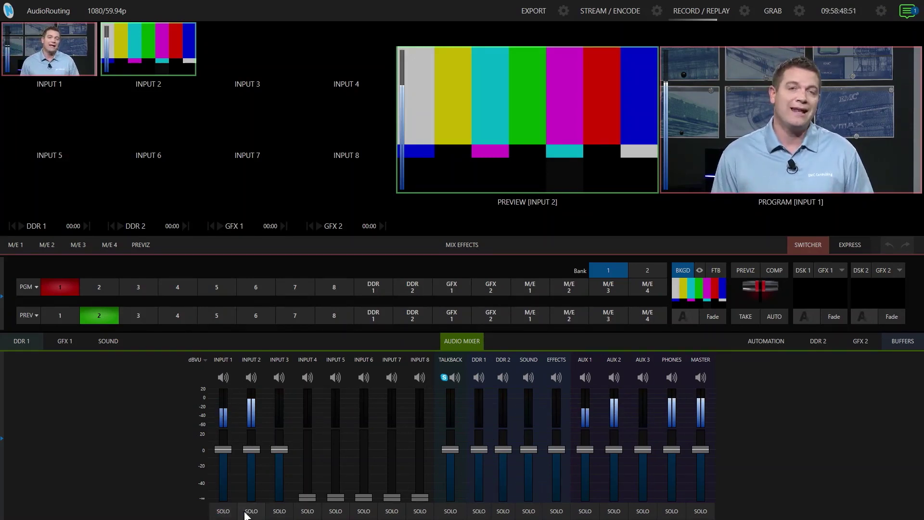
click(247, 513)
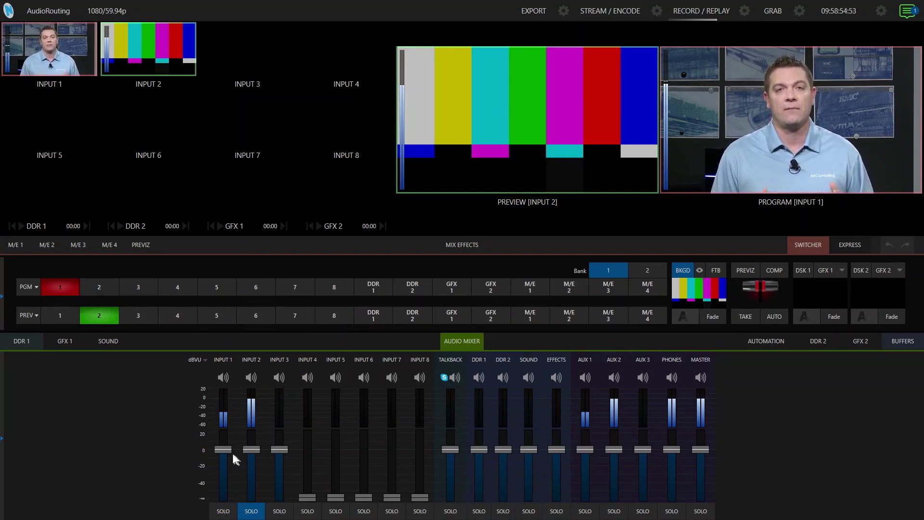
Pull the INPUT 1 level down to -43.6 dB, then reset it to 0.0 dB
mouse_move(226, 449)
mouse_move(225, 449)
mouse_down()
mouse_move(231, 488)
mouse_move(224, 435)
mouse_move(228, 489)
mouse_move(222, 397)
mouse_move(224, 465)
mouse_move(223, 402)
mouse_move(224, 433)
mouse_up()
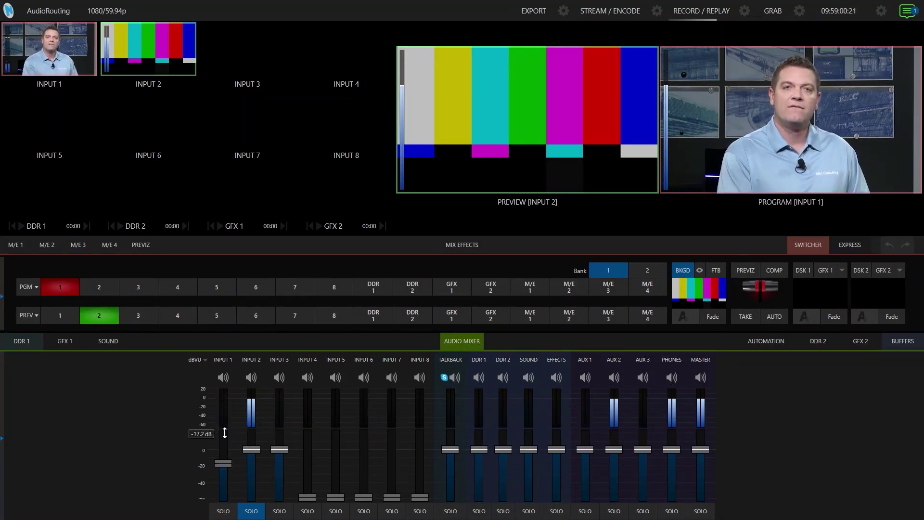
double_click(223, 463)
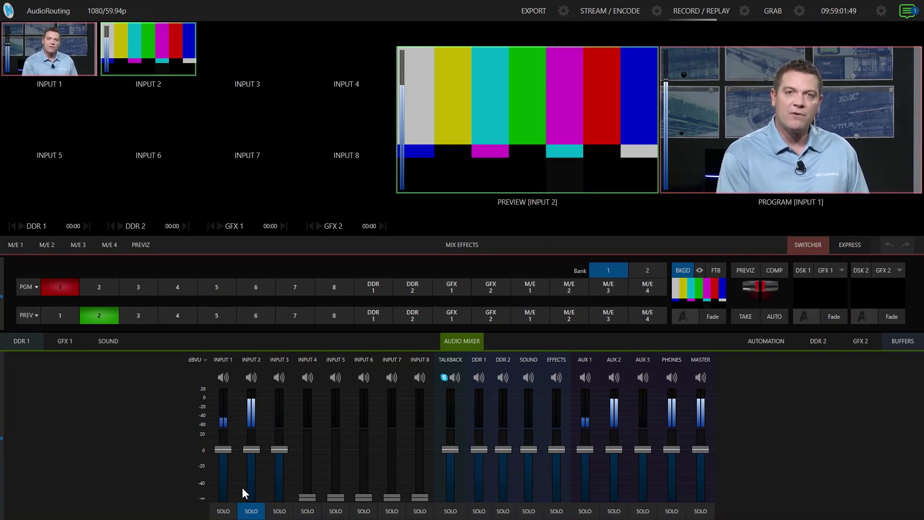
Compare solos on INPUTS 1–4, DDR 1 and INPUT 2, ending with INPUT 1's solo turned off
click(280, 511)
click(307, 512)
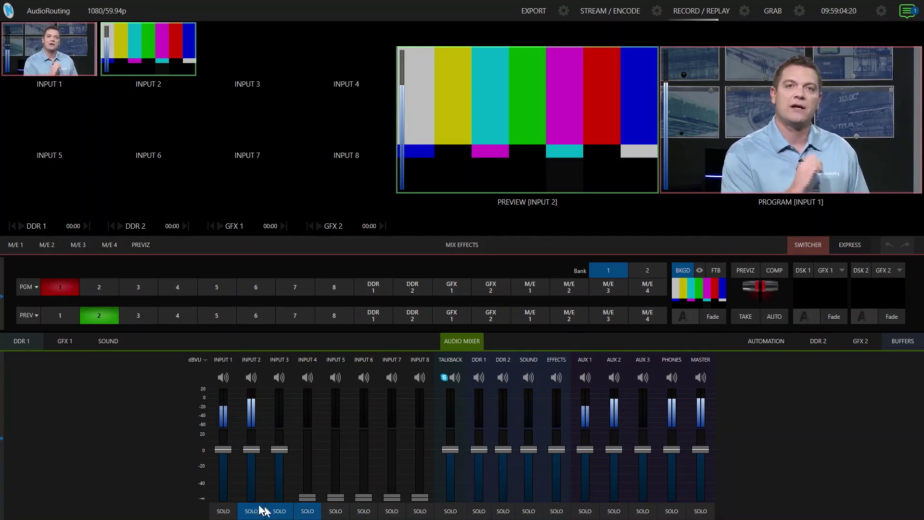
click(223, 511)
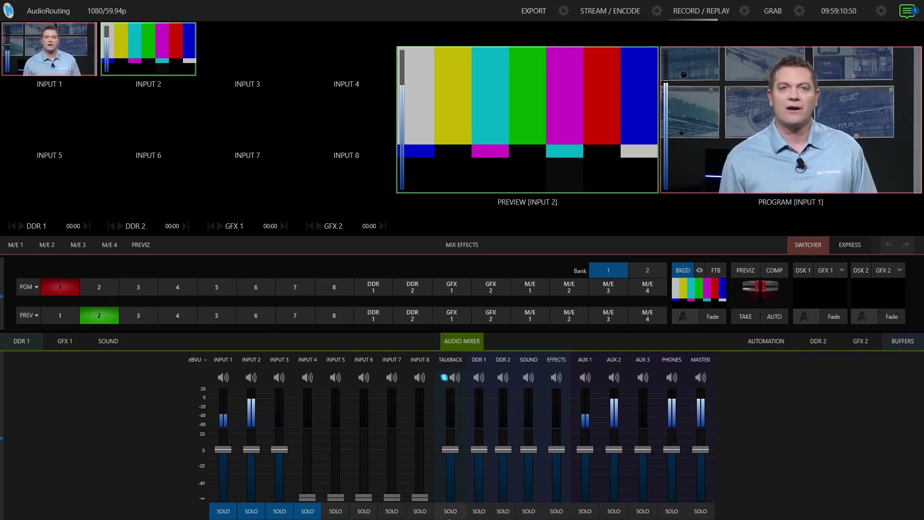
click(479, 512)
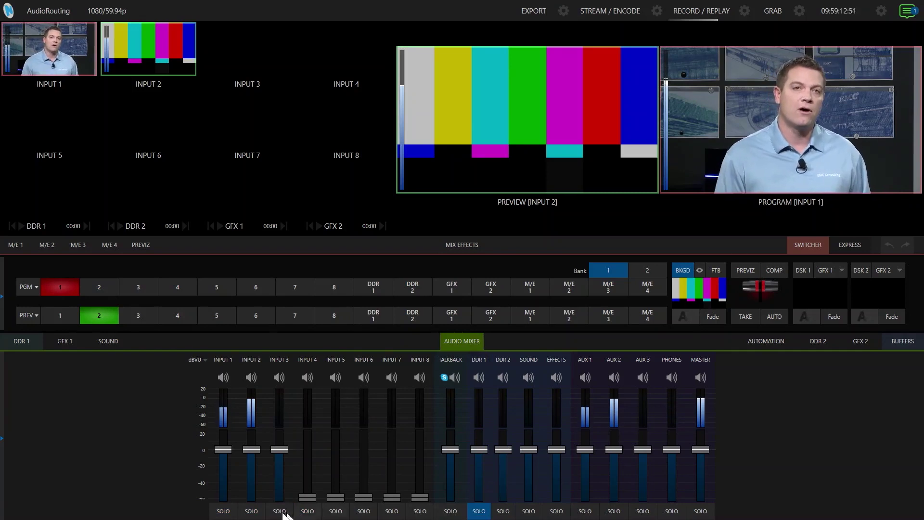
click(252, 512)
click(223, 511)
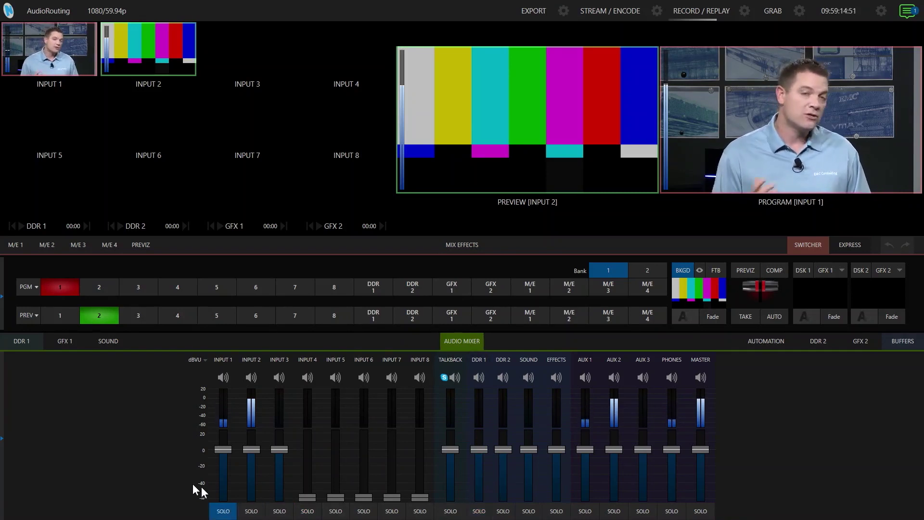
click(222, 511)
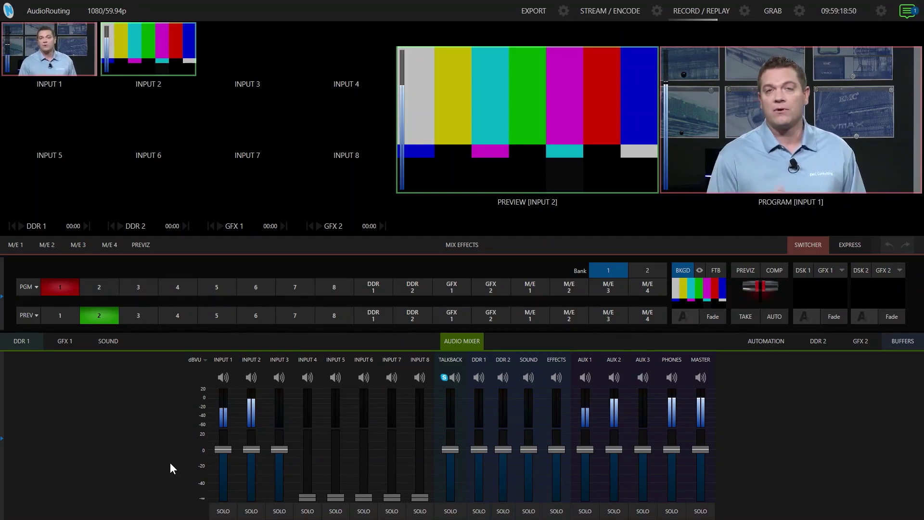
Solo INPUT 1 again and mute it, so the Phones meter still shows its level
click(221, 512)
click(223, 379)
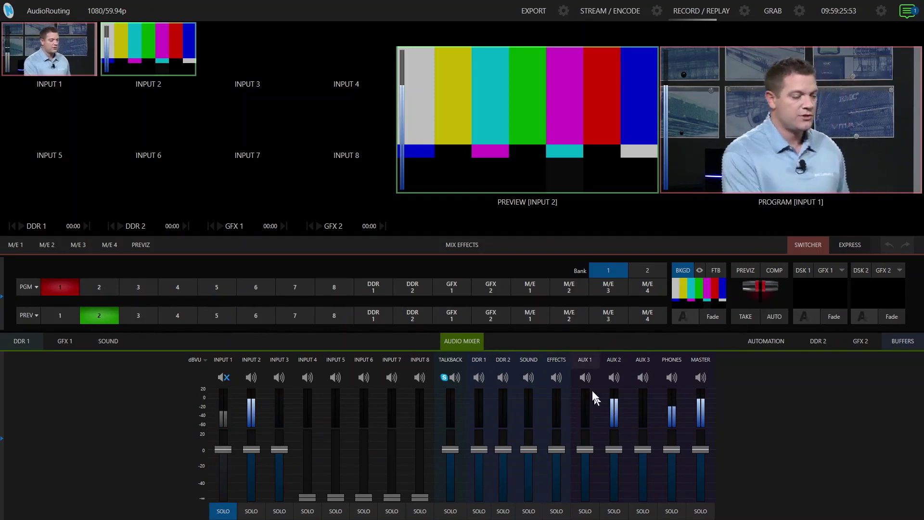
mouse_move(585, 434)
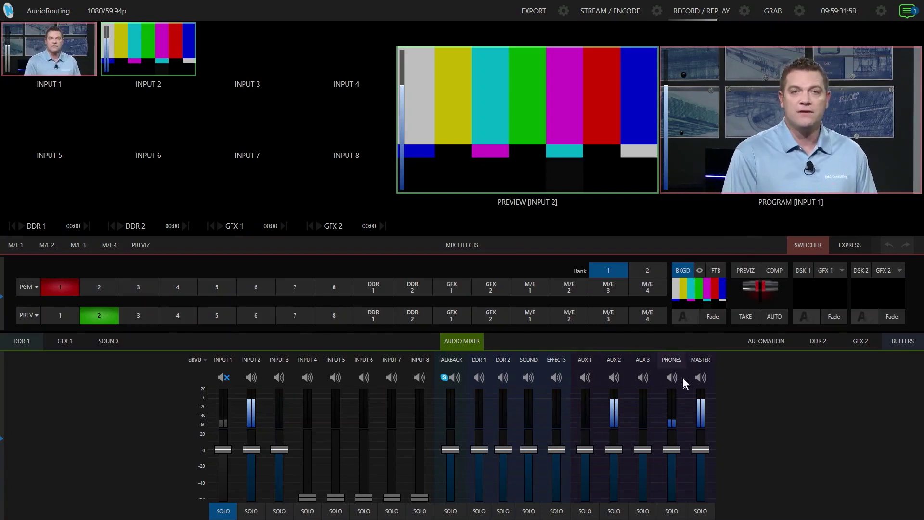
mouse_move(666, 434)
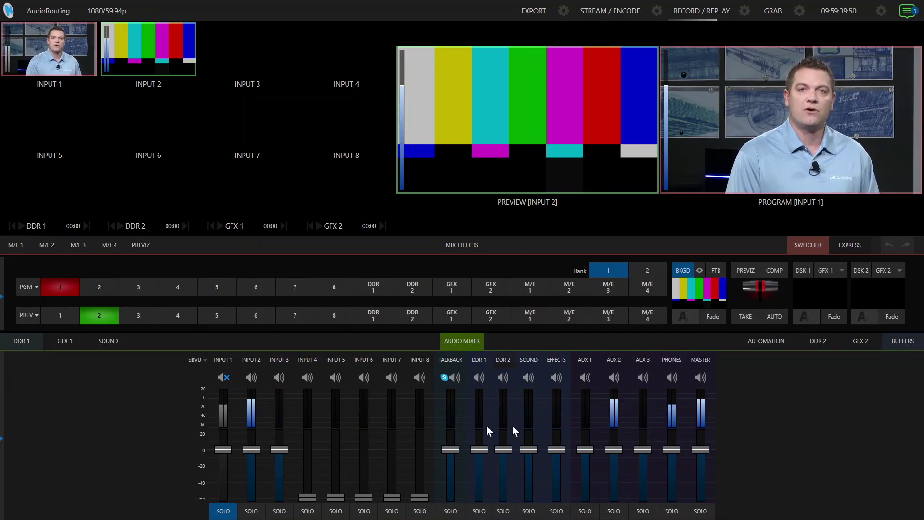
Unsolo and unmute INPUT 1, then solo AUX 1 and AUX 2 in turn and switch solo off
click(227, 513)
click(226, 380)
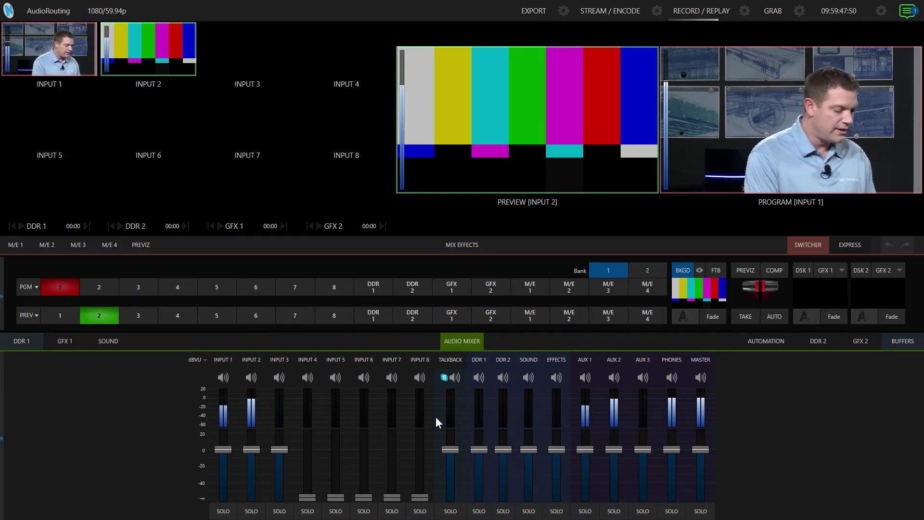
click(585, 513)
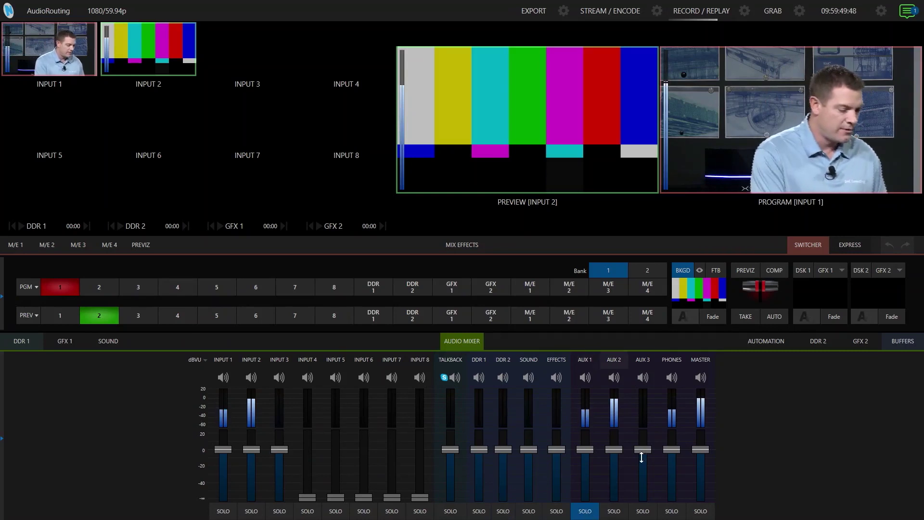
click(585, 512)
click(614, 511)
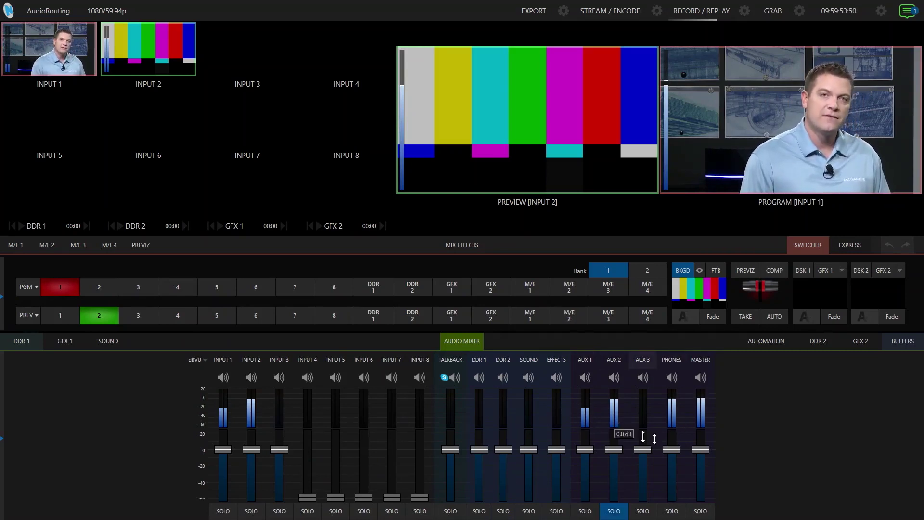
click(615, 512)
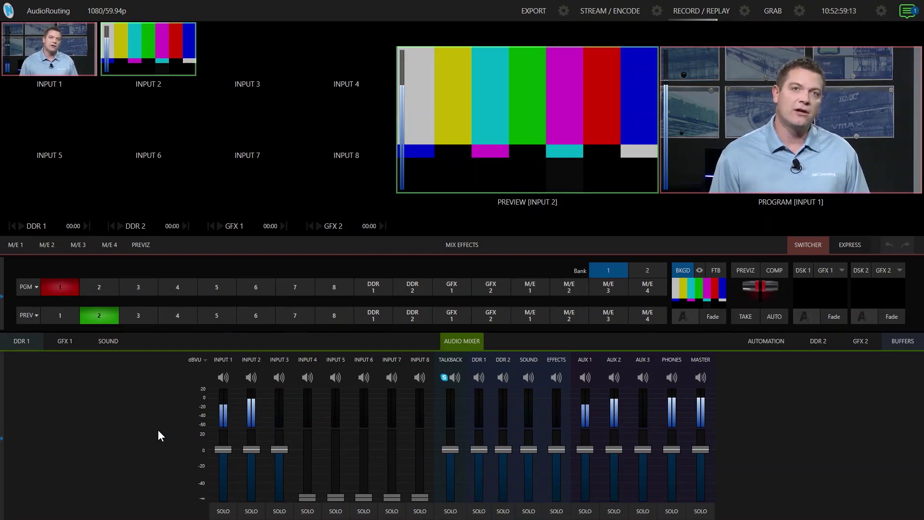
In the MASTER bus settings, choose None for Supplemental Output Device and close the dialog
mouse_move(701, 362)
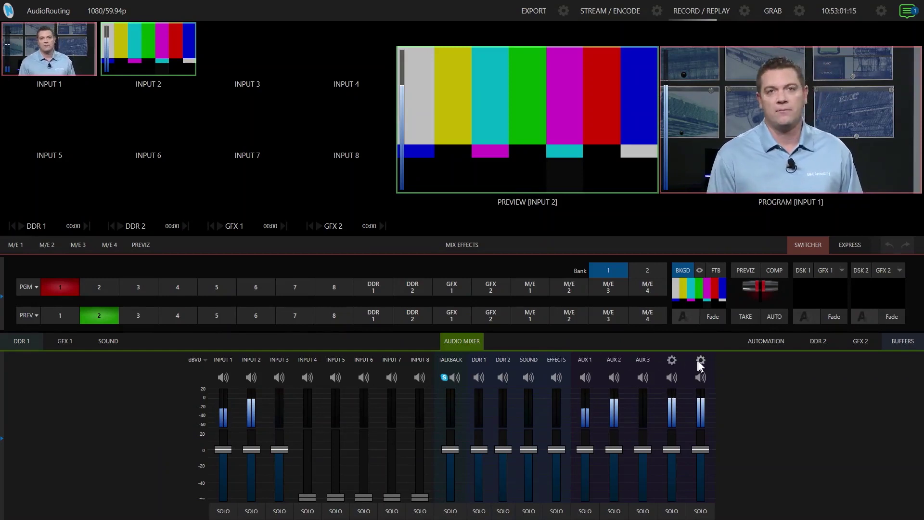
click(701, 361)
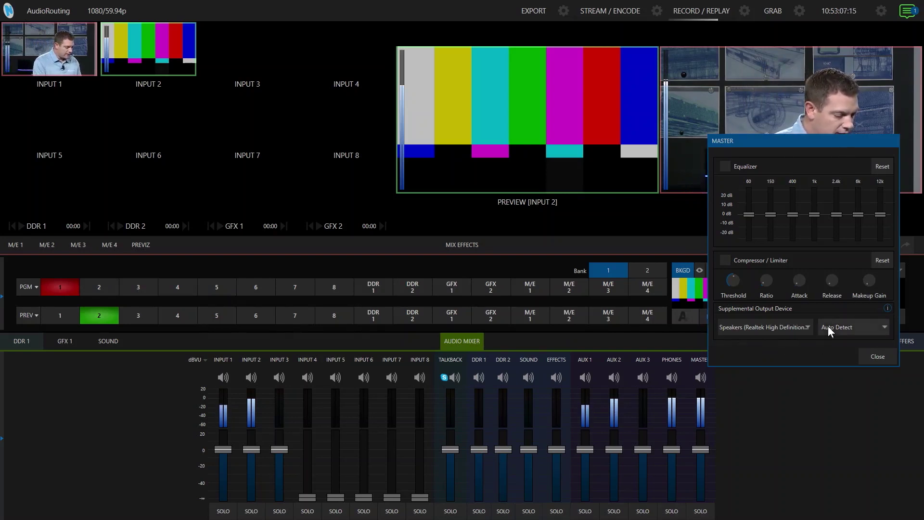
click(784, 327)
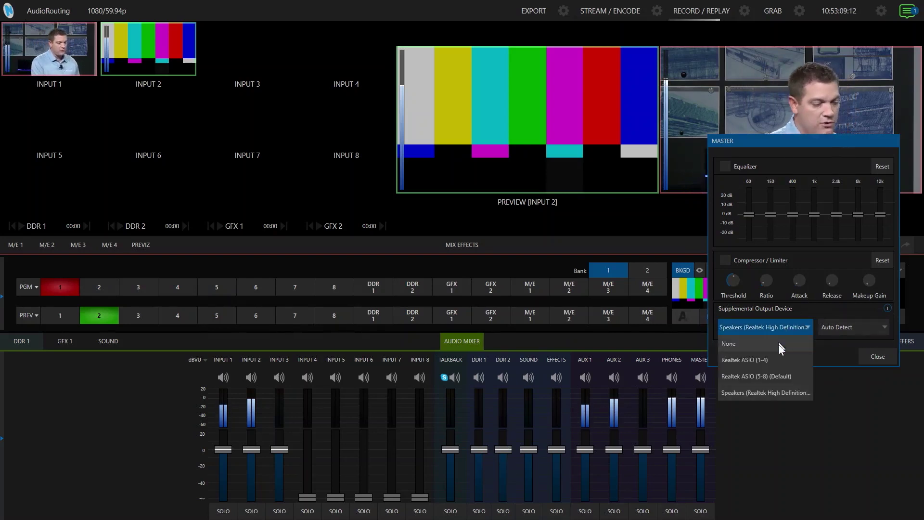
click(761, 393)
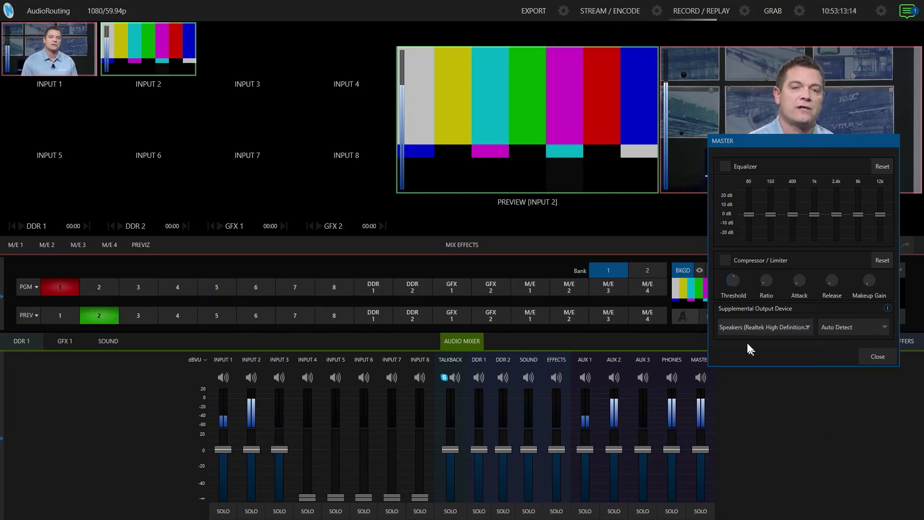
click(788, 329)
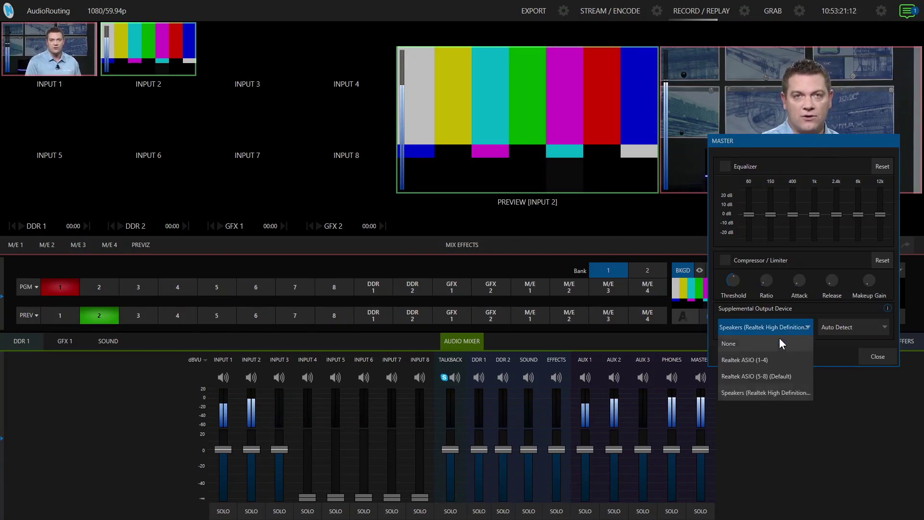
click(779, 338)
click(877, 356)
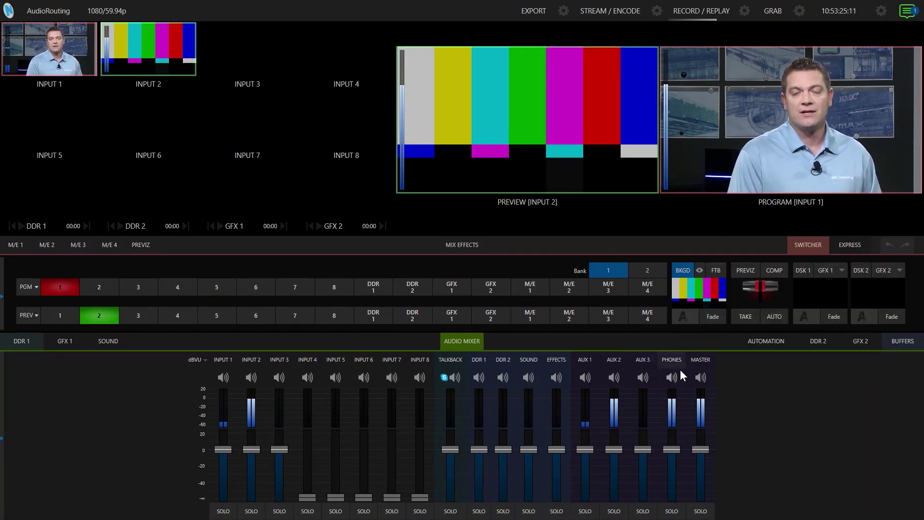
mouse_move(701, 367)
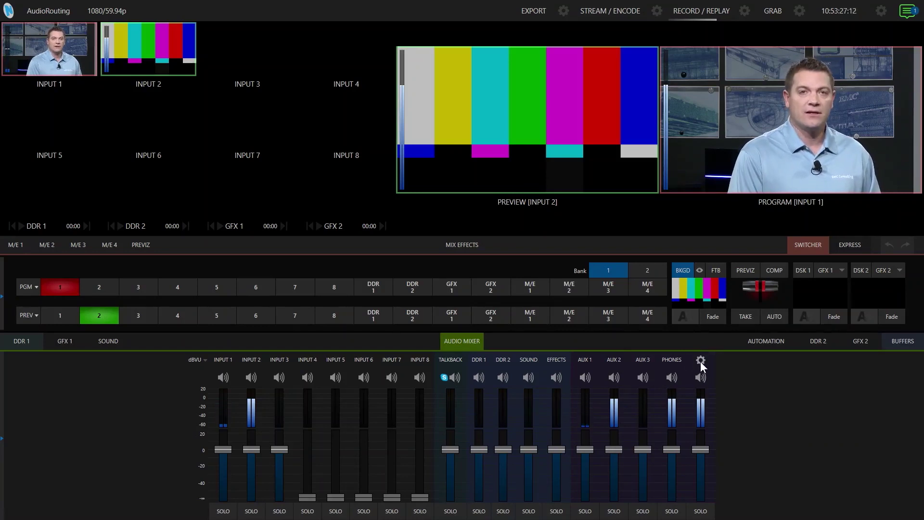
click(700, 362)
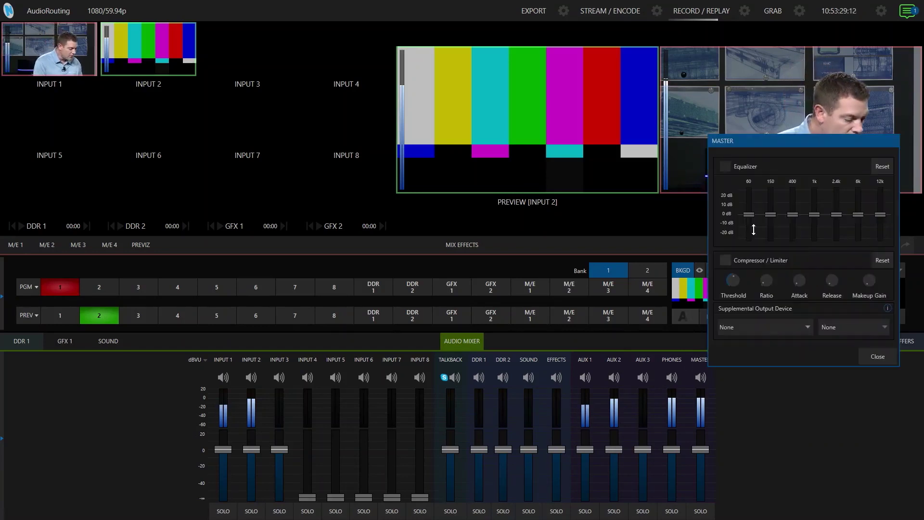
click(587, 360)
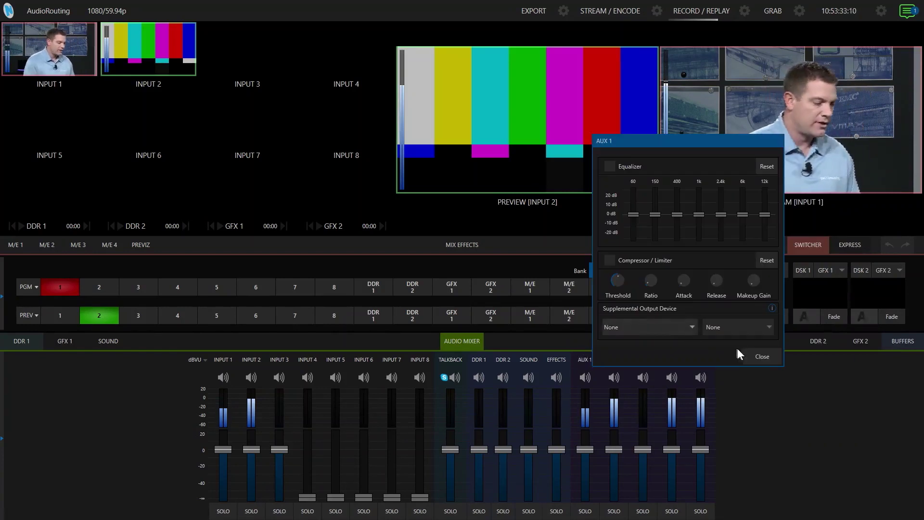
click(747, 357)
click(614, 360)
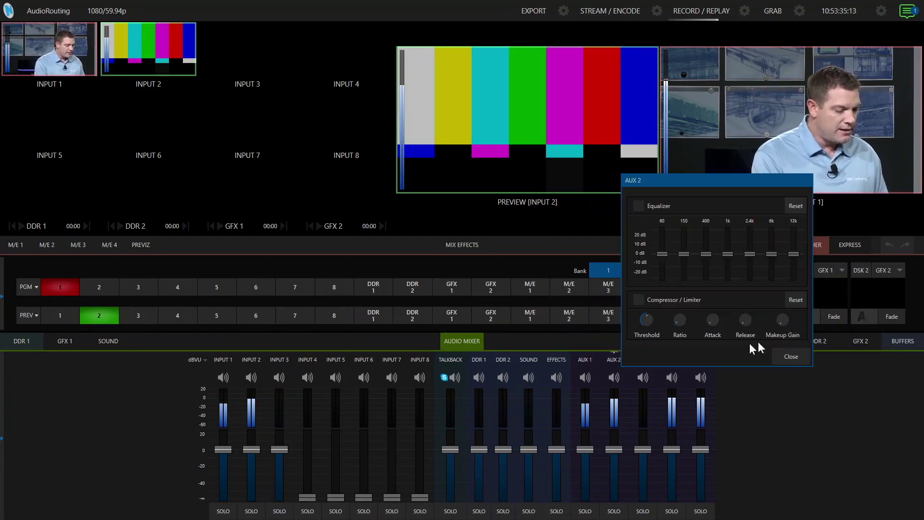
click(790, 357)
click(645, 360)
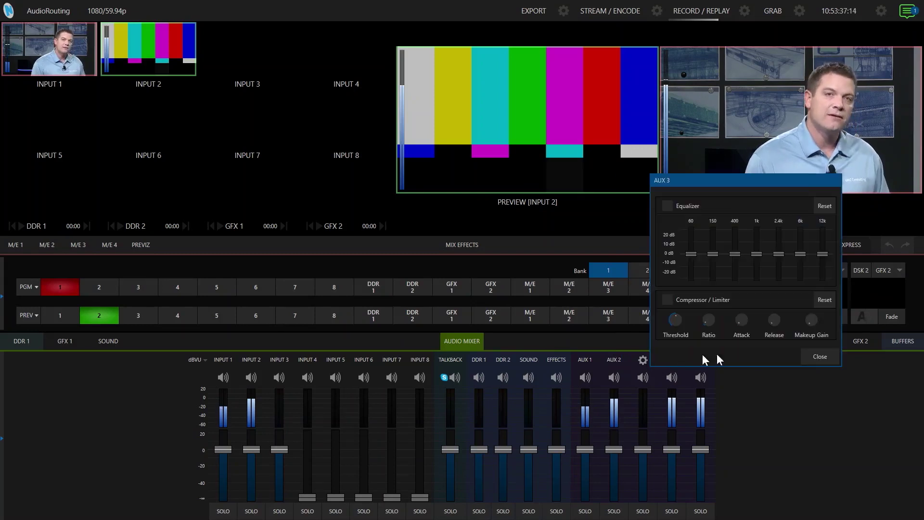
click(813, 358)
click(671, 360)
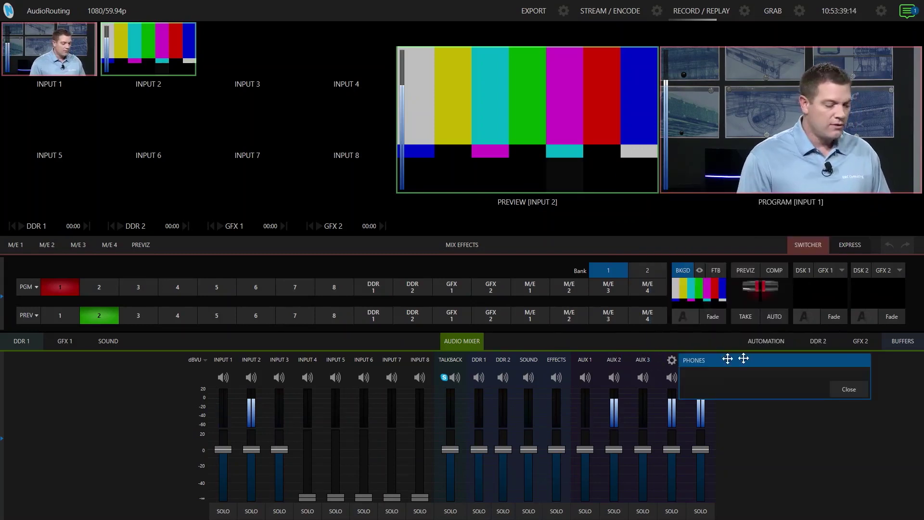
click(844, 388)
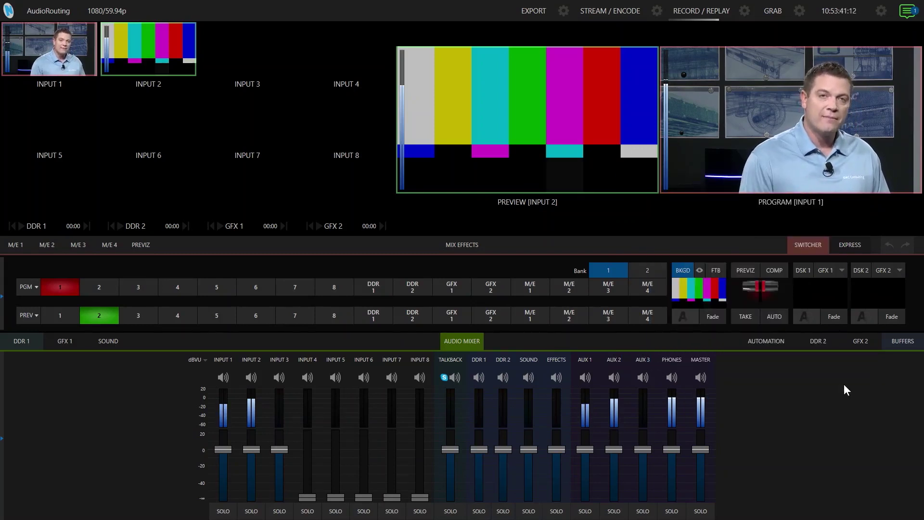